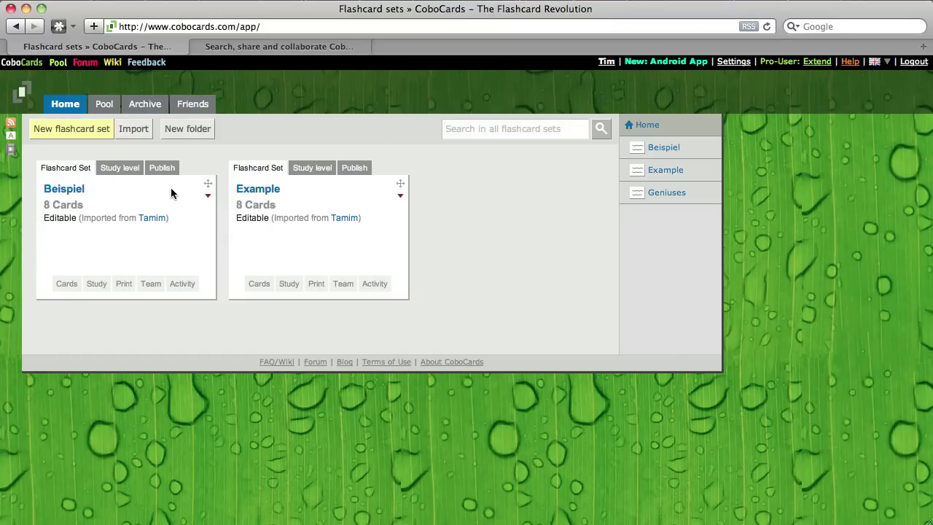
Add a new flashcard set called 'Geniuses', left unpublished, and save it
{"action": "left_click", "coordinate": [77, 131]}
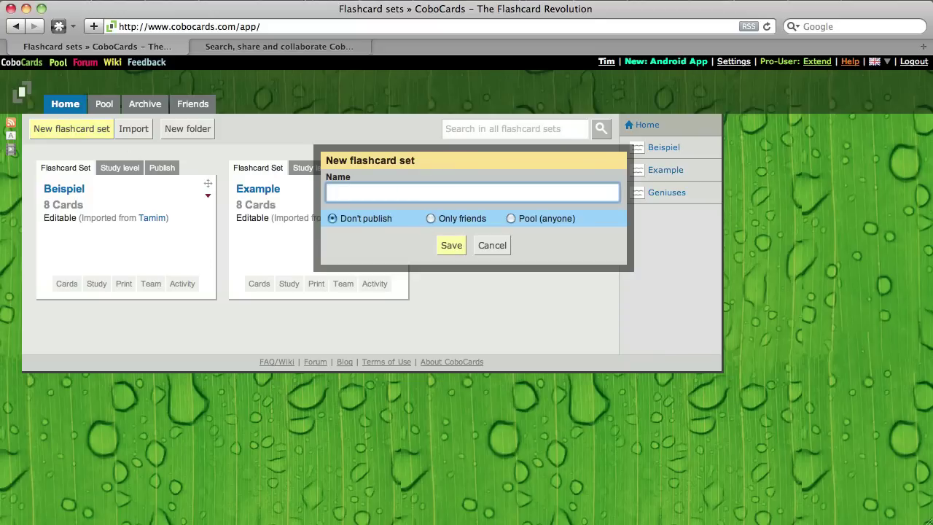
{"action": "left_click", "coordinate": [373, 195]}
{"action": "type", "text": "Geniuses"}
{"action": "left_click", "coordinate": [459, 254]}
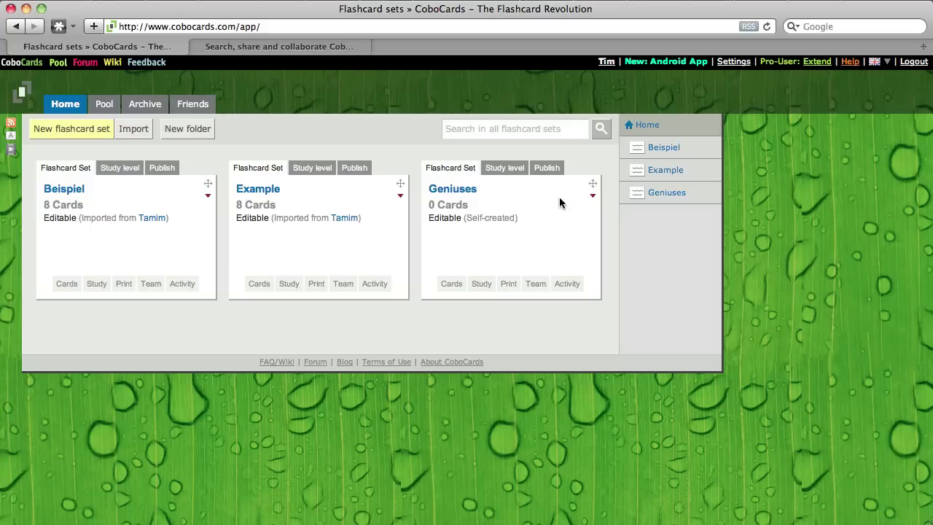
Open the Geniuses set and start a new card with the pasted relativity question
{"action": "double_click", "coordinate": [466, 191]}
{"action": "left_click", "coordinate": [466, 191]}
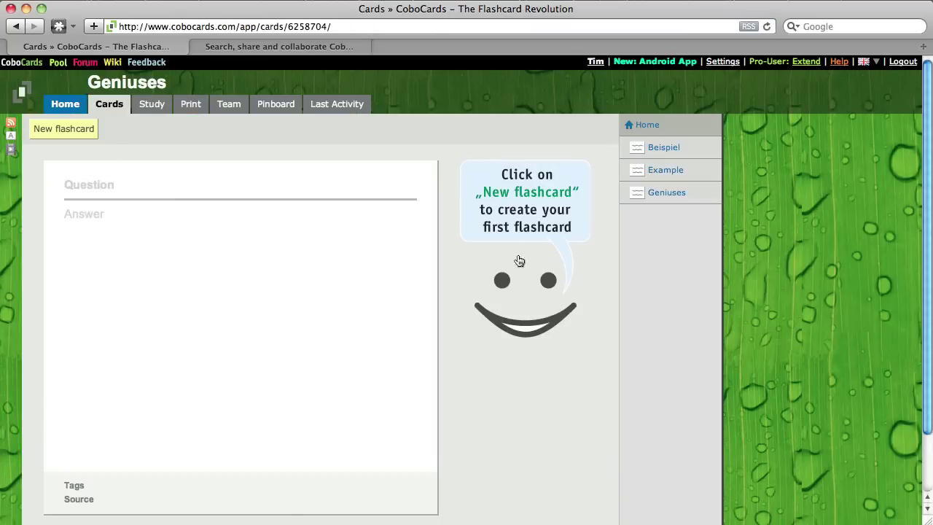
{"action": "scroll", "coordinate": [517, 263], "scroll_direction": "down", "scroll_amount": 2}
{"action": "scroll", "coordinate": [516, 300], "scroll_direction": "up", "scroll_amount": 2}
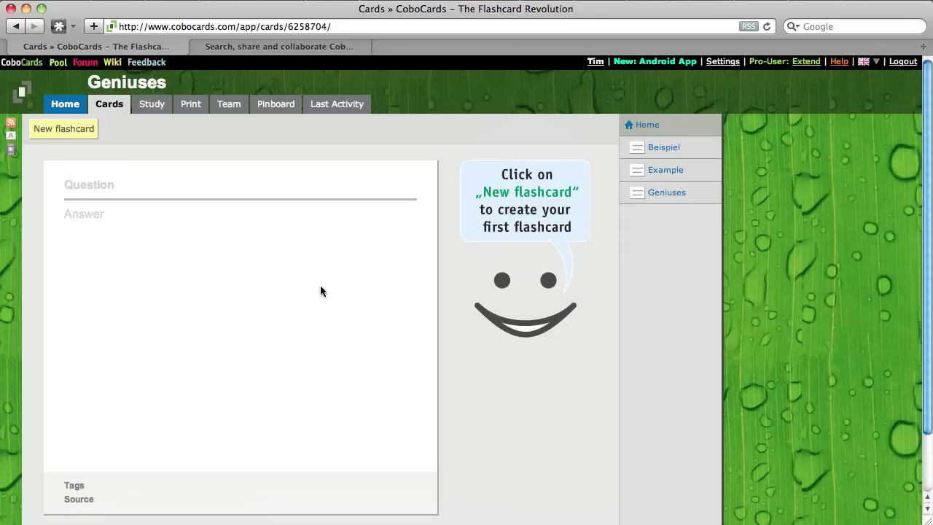
{"action": "left_click", "coordinate": [78, 131]}
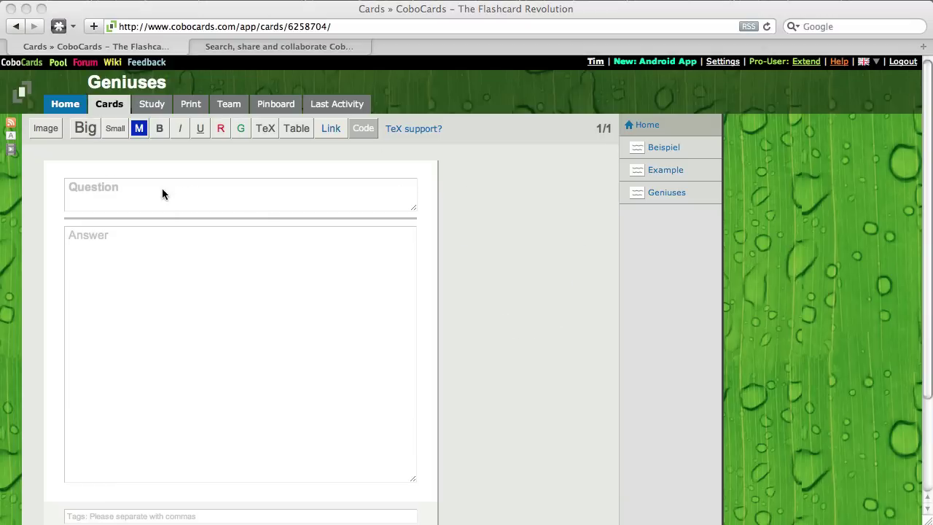
{"action": "left_click", "coordinate": [119, 205]}
{"action": "type", "text": "Who is best known for his theories of special relativity and general relativity?"}
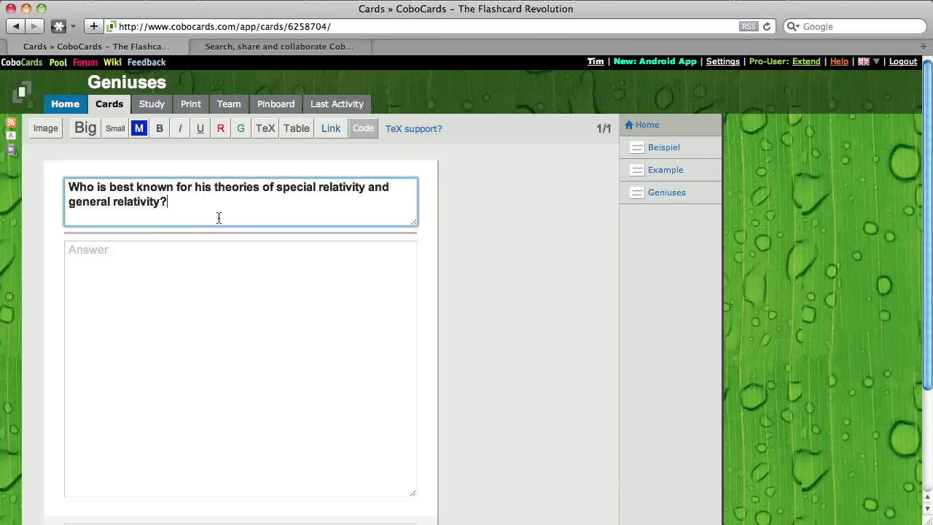
Answer 'Albert Einstein' plus his pasted birth and death dates, then save the card
{"action": "left_click", "coordinate": [193, 274]}
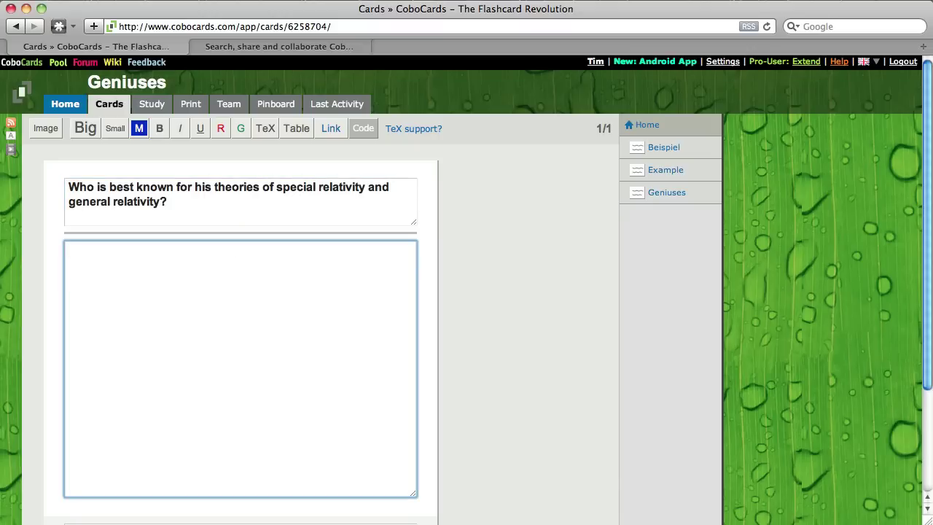
{"action": "key", "text": "super+Tab"}
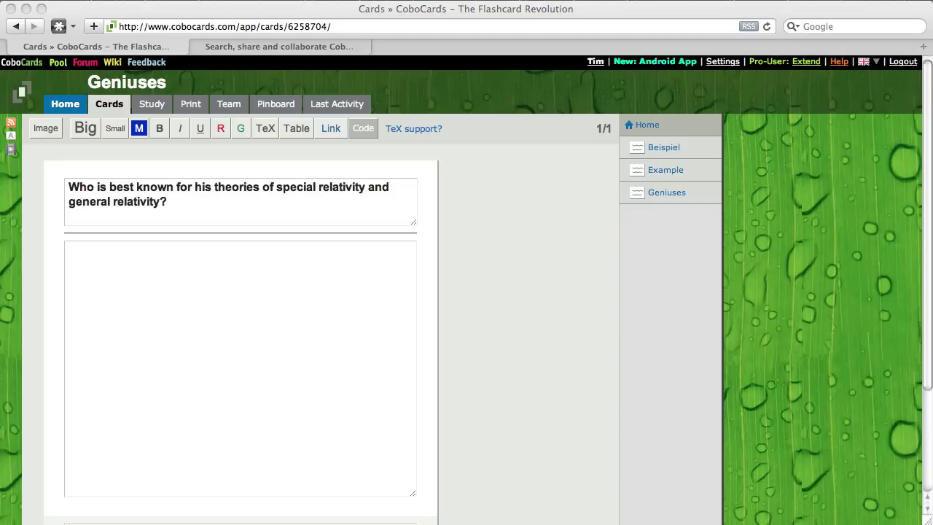
{"action": "left_click", "coordinate": [197, 266]}
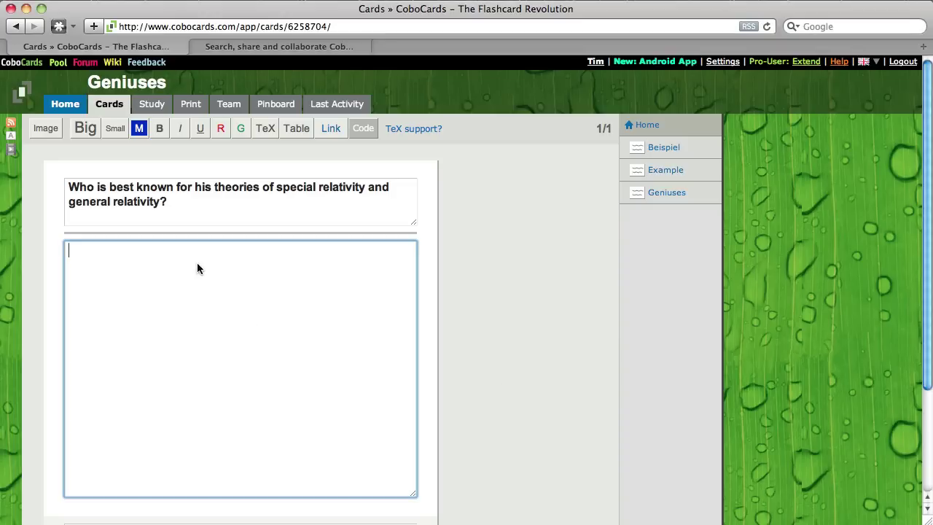
{"action": "type", "text": "Albert Einstein"}
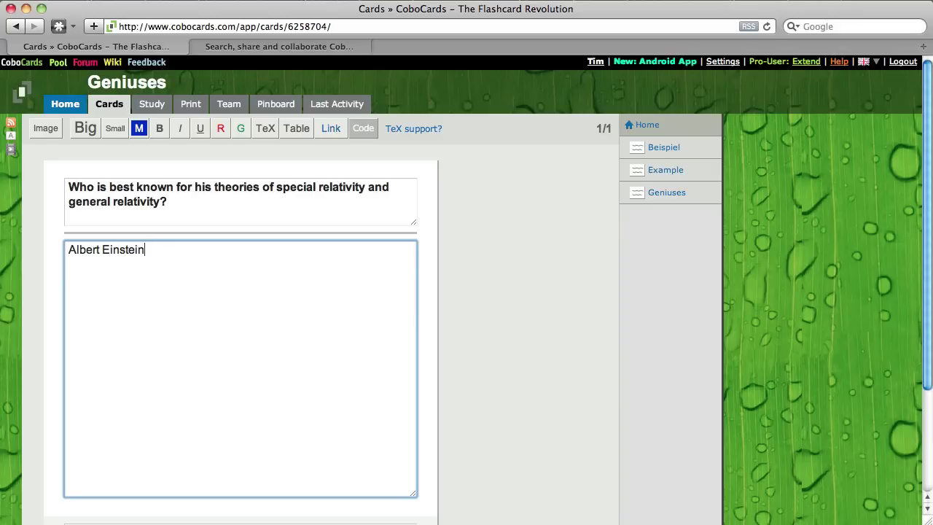
{"action": "key", "text": "super+Tab"}
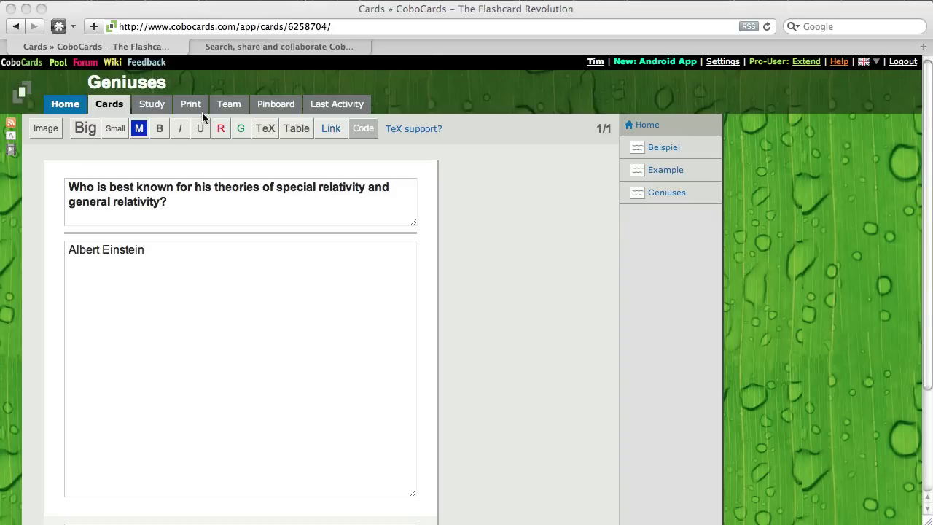
{"action": "left_click", "coordinate": [209, 288]}
{"action": "key", "text": "Return"}
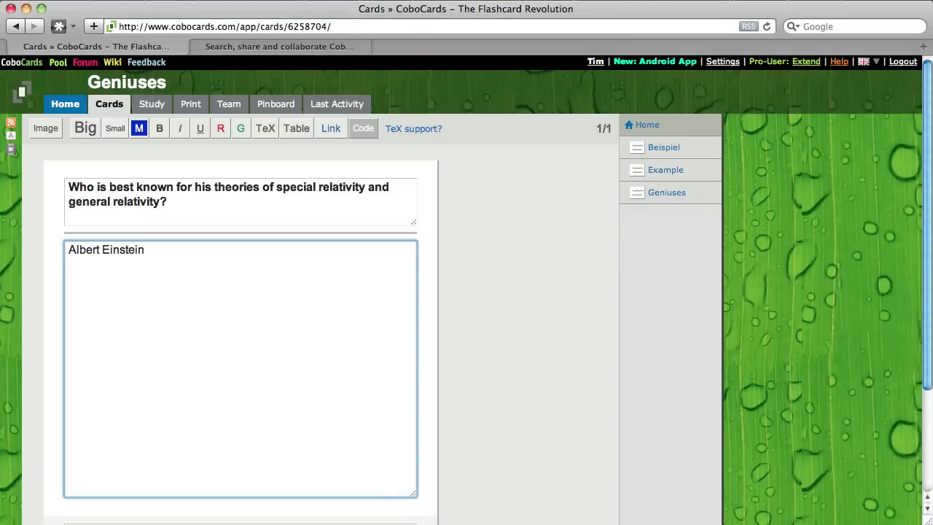
{"action": "type", "text": "14 March 1879 in Ulm, Germany – 18 April 1955in Princeton, USA"}
{"action": "scroll", "coordinate": [293, 342], "scroll_direction": "down", "scroll_amount": 2}
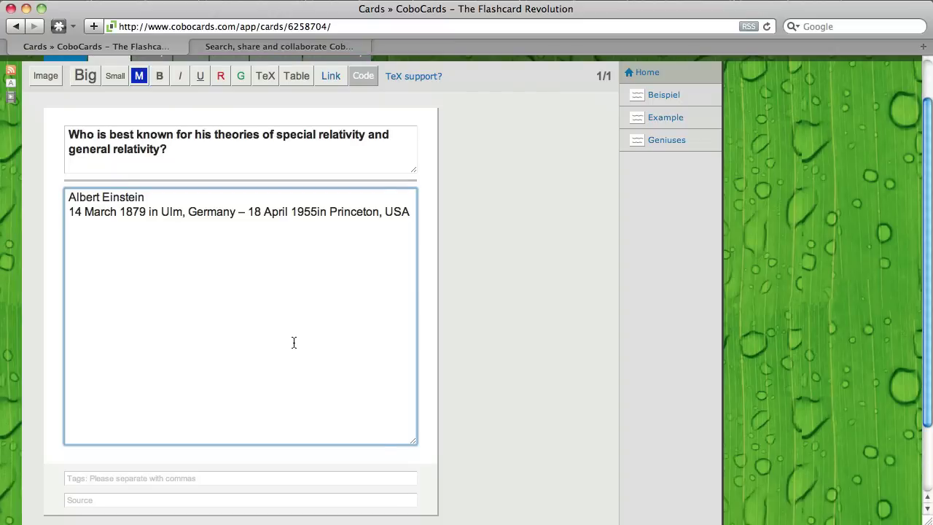
{"action": "scroll", "coordinate": [294, 343], "scroll_direction": "down", "scroll_amount": 1}
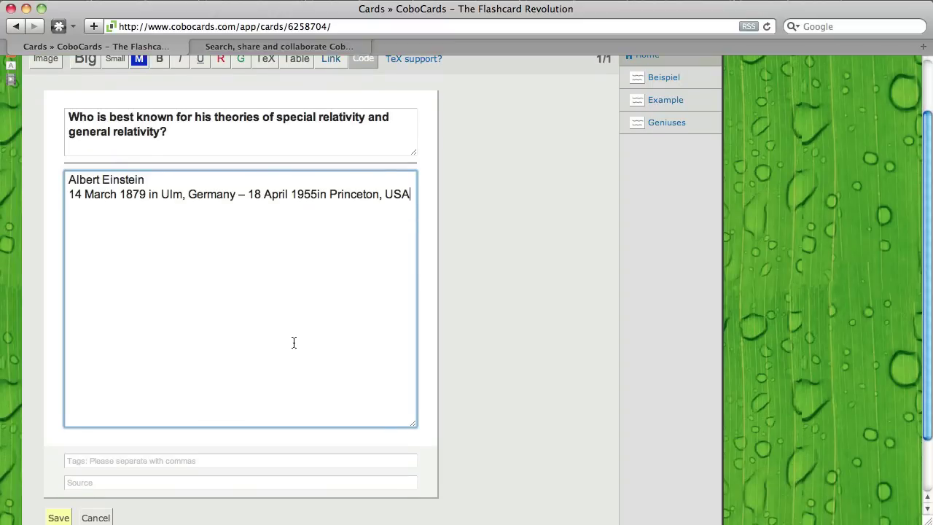
{"action": "left_click", "coordinate": [78, 483]}
{"action": "scroll", "coordinate": [119, 484], "scroll_direction": "down", "scroll_amount": 3}
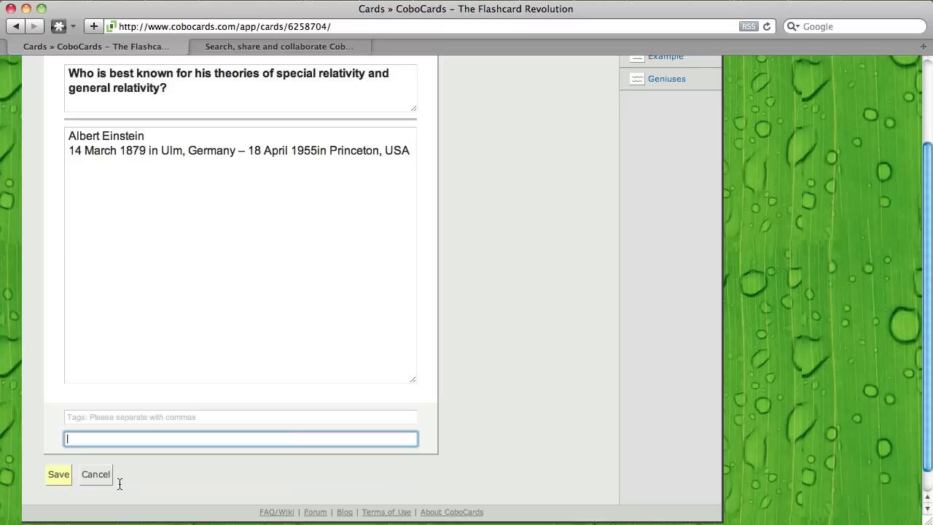
{"action": "left_click", "coordinate": [63, 485]}
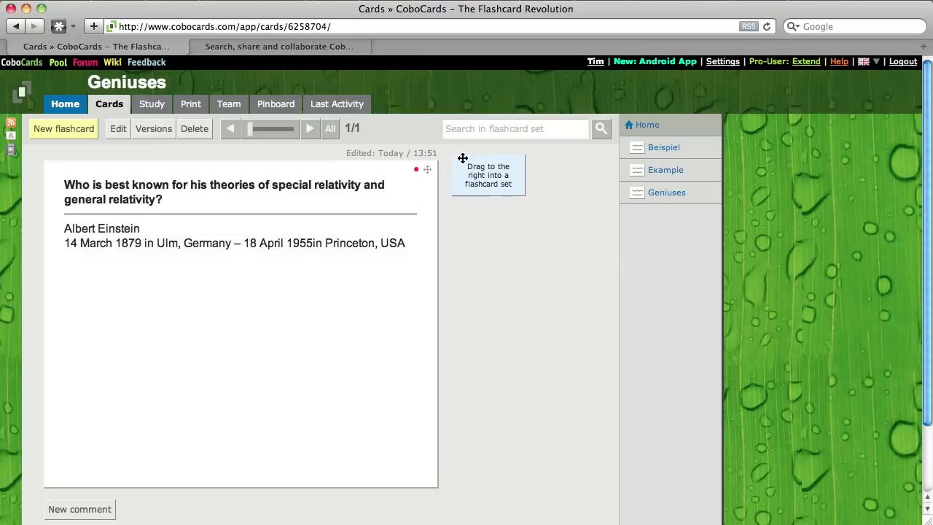
{"action": "left_click_drag", "start_coordinate": [430, 171], "coordinate": [679, 152]}
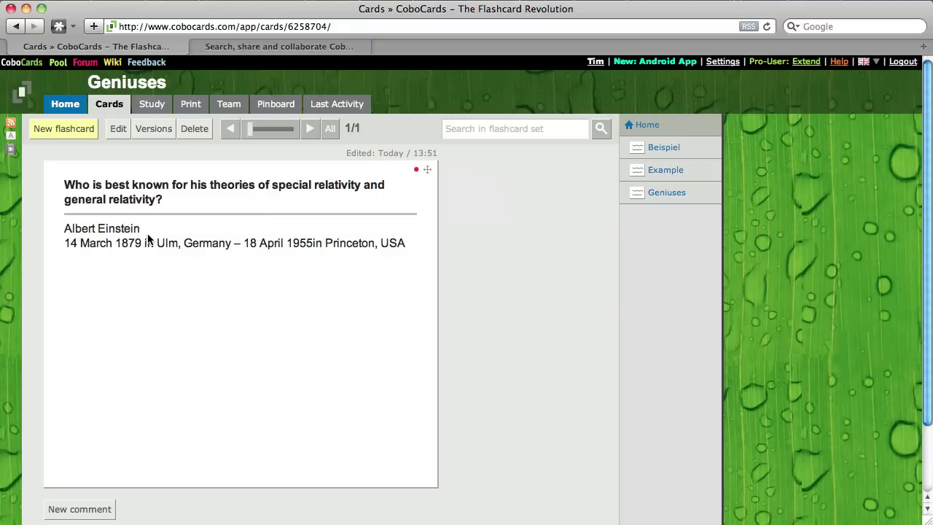
Edit the card so 'Albert Einstein' in the answer is Big and red
{"action": "left_click", "coordinate": [117, 131]}
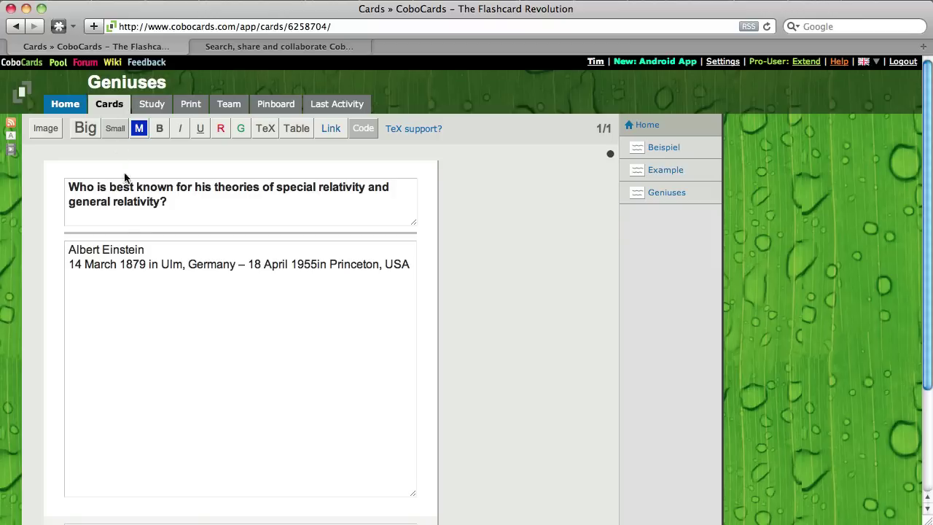
{"action": "left_click_drag", "start_coordinate": [157, 247], "coordinate": [54, 248]}
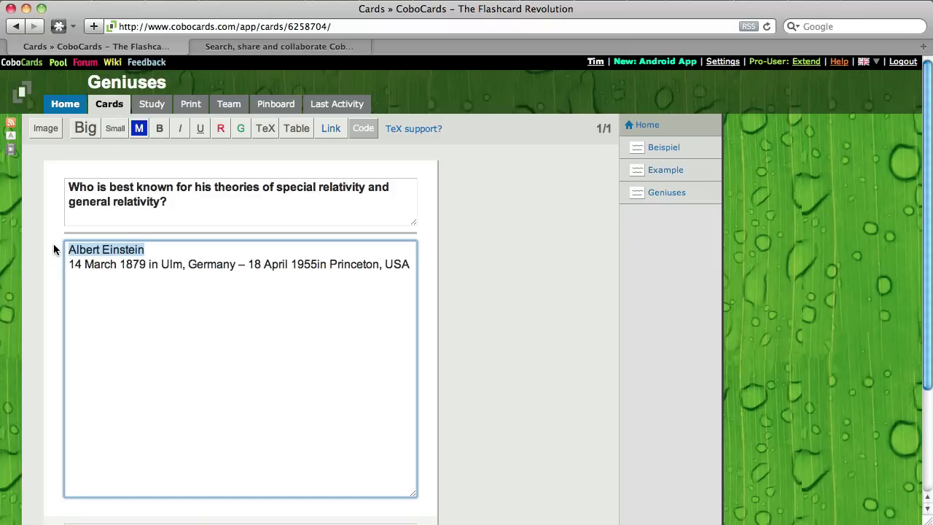
{"action": "left_click", "coordinate": [85, 130]}
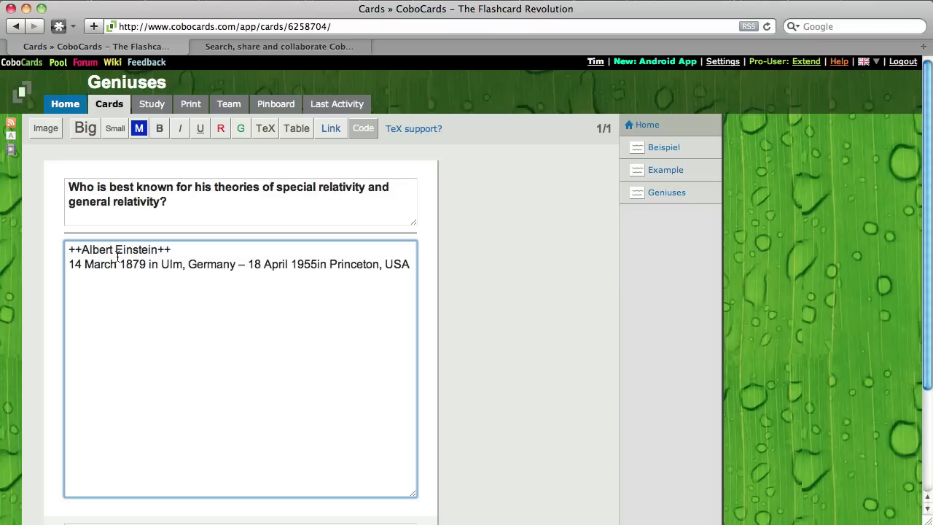
{"action": "left_click_drag", "start_coordinate": [158, 250], "coordinate": [79, 252]}
{"action": "left_click", "coordinate": [221, 128]}
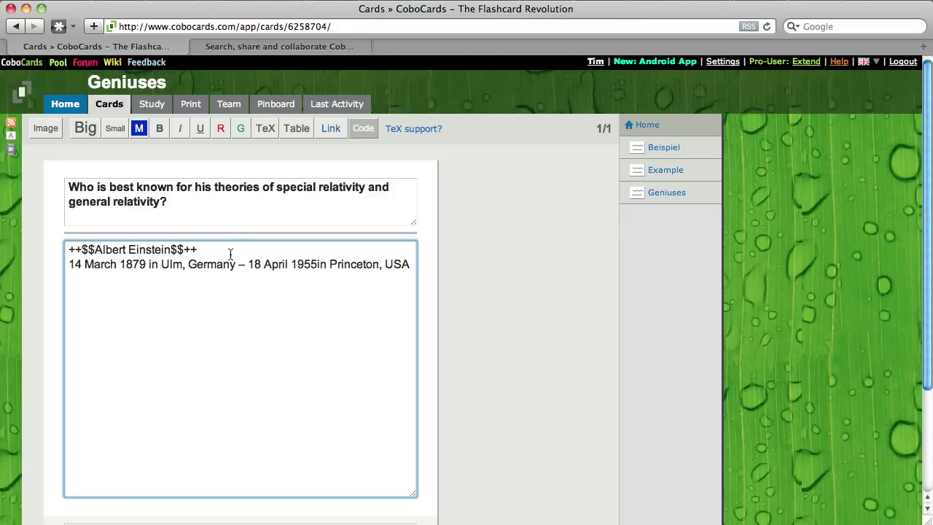
Insert the Einstein.jpg photo into the answer as [Pic1] and save the card
{"action": "left_click", "coordinate": [45, 131]}
{"action": "left_click", "coordinate": [122, 162]}
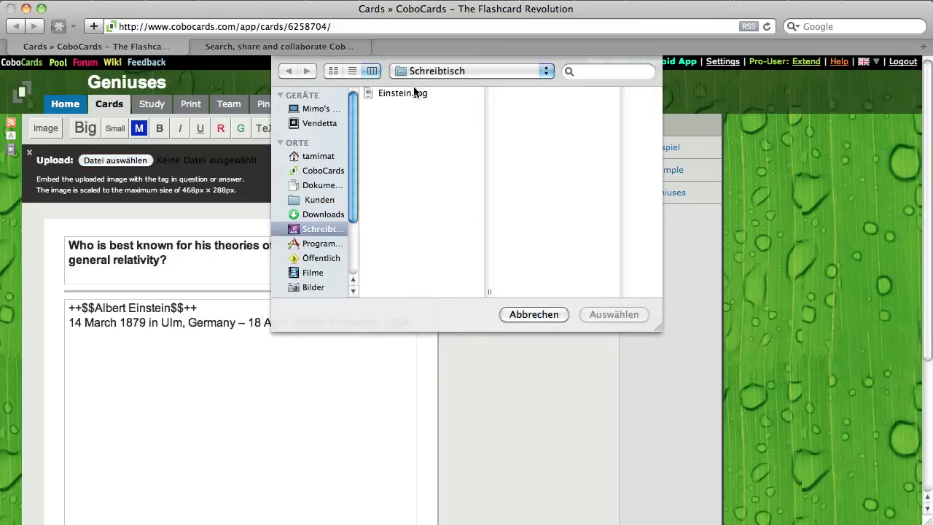
{"action": "left_click", "coordinate": [415, 92]}
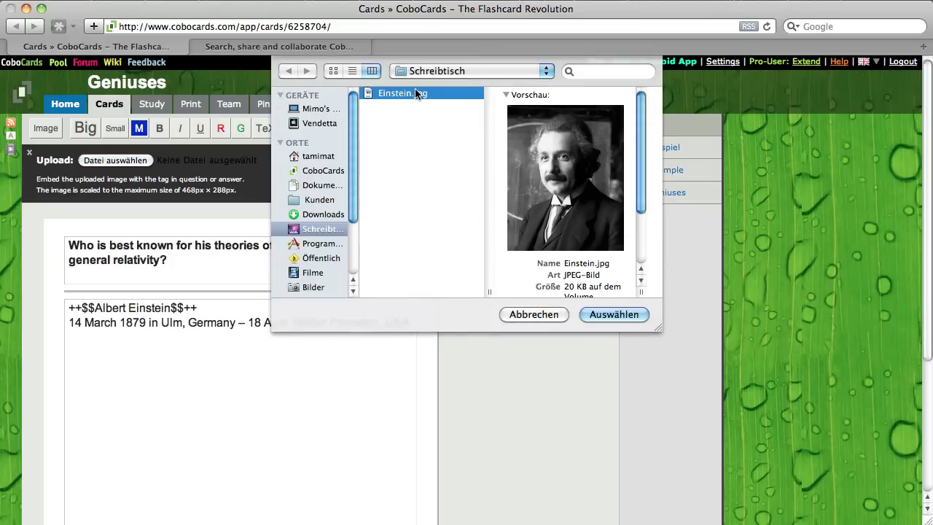
{"action": "left_click", "coordinate": [618, 313]}
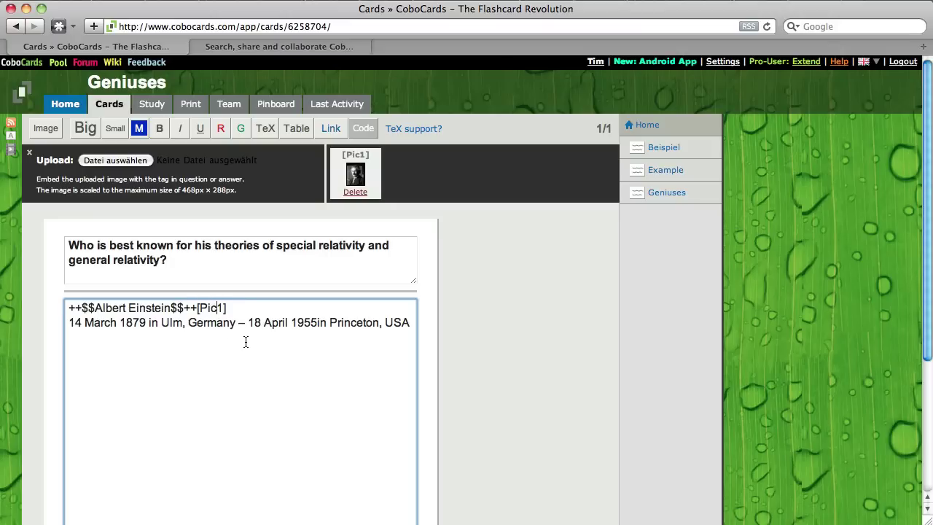
{"action": "key", "text": "Escape"}
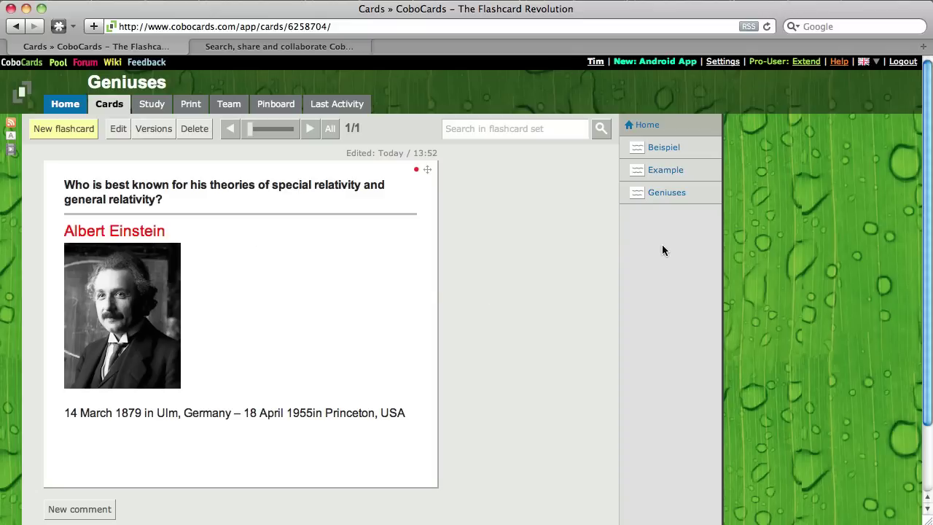
Open the Example set and advance to card 2/8, the Pythagoras question
{"action": "left_click", "coordinate": [677, 169]}
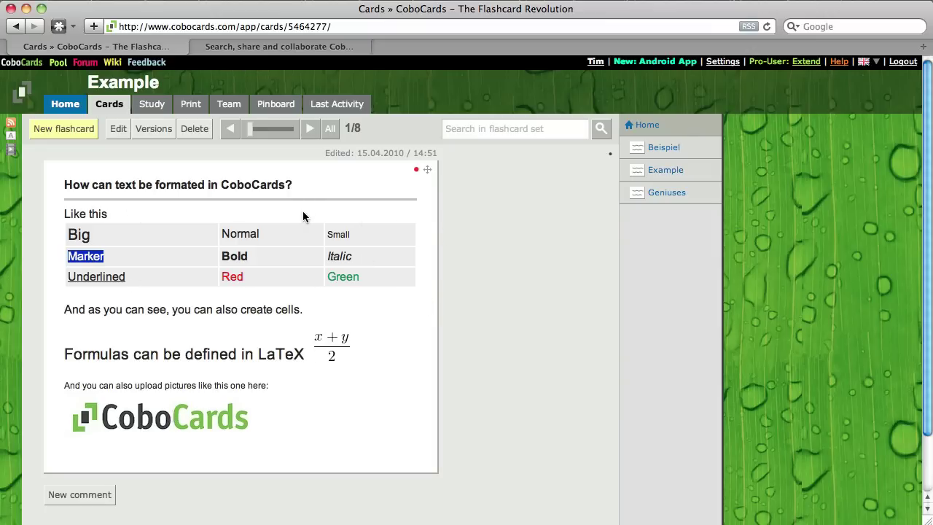
{"action": "key", "text": "Right"}
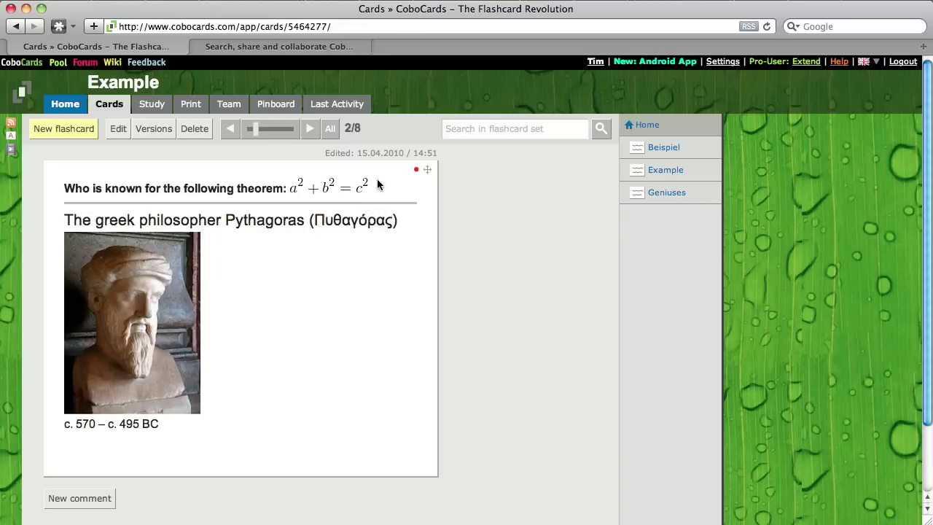
Move the Pythagoras card above card 1 in the Example set's card list
{"action": "left_click", "coordinate": [330, 129]}
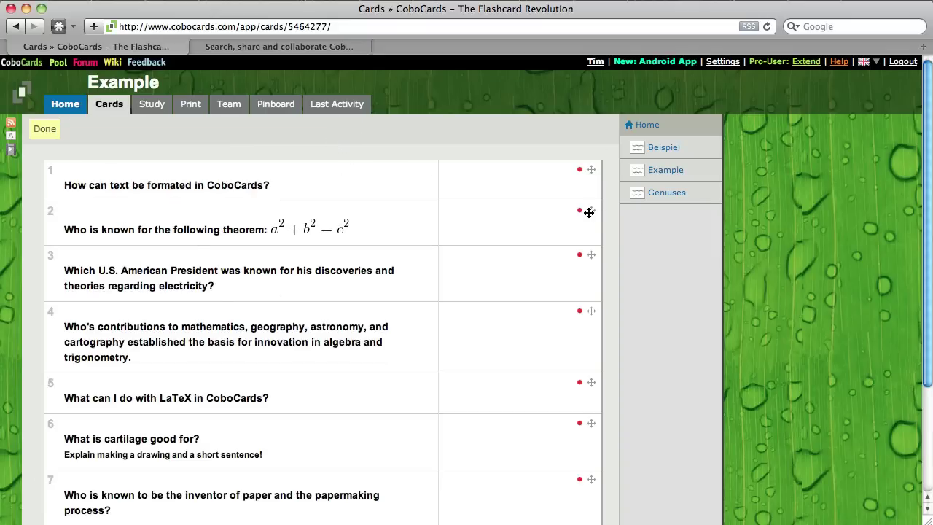
{"action": "left_click_drag", "start_coordinate": [589, 213], "coordinate": [591, 169]}
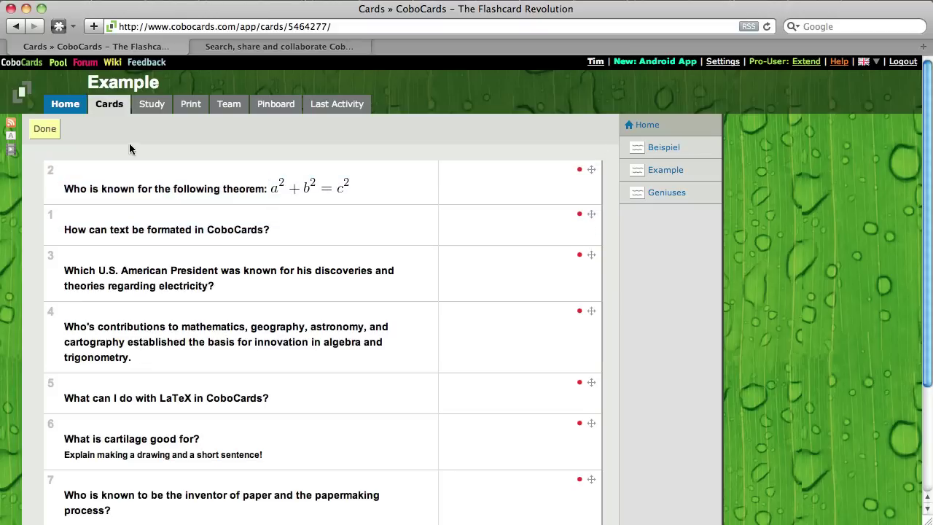
{"action": "left_click", "coordinate": [46, 130]}
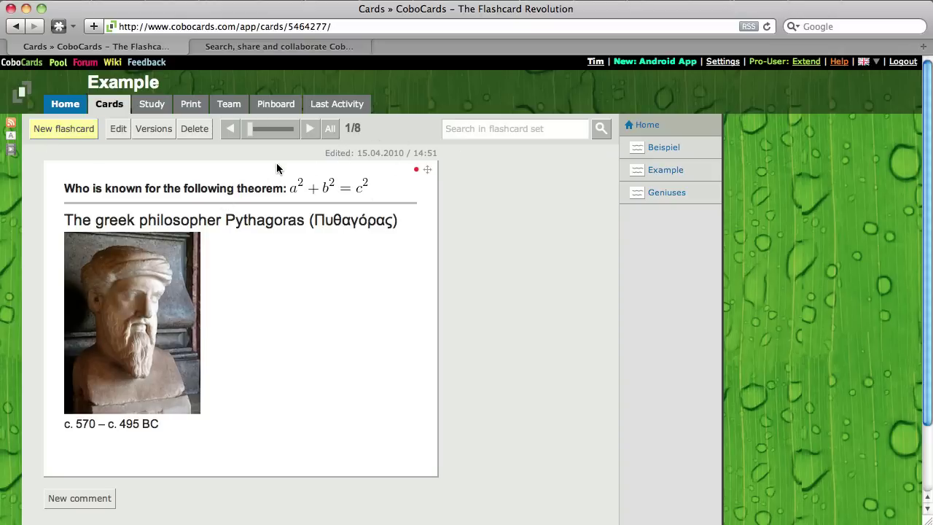
Search the public Pool for Neurobiology and open the Neurobiology (34) set
{"action": "left_click", "coordinate": [294, 47]}
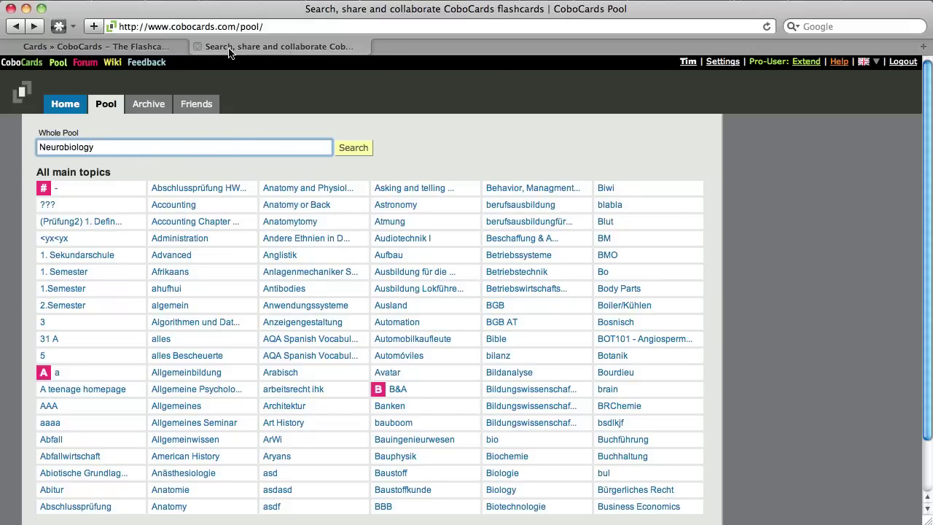
{"action": "left_click", "coordinate": [127, 47]}
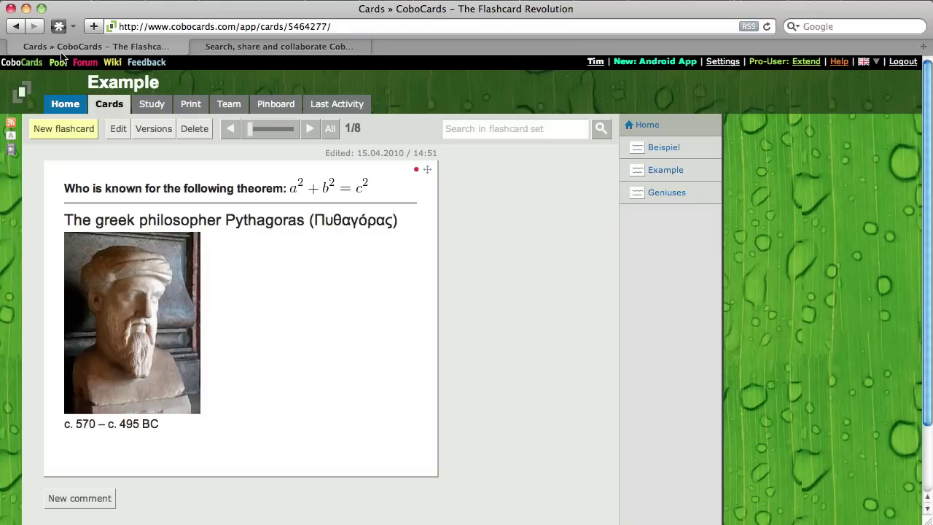
{"action": "left_click", "coordinate": [67, 103]}
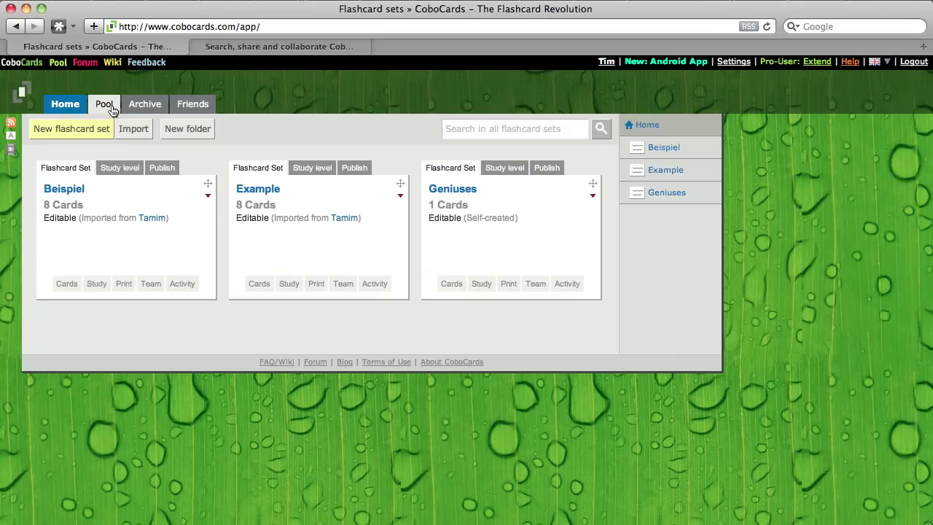
{"action": "left_click", "coordinate": [279, 48]}
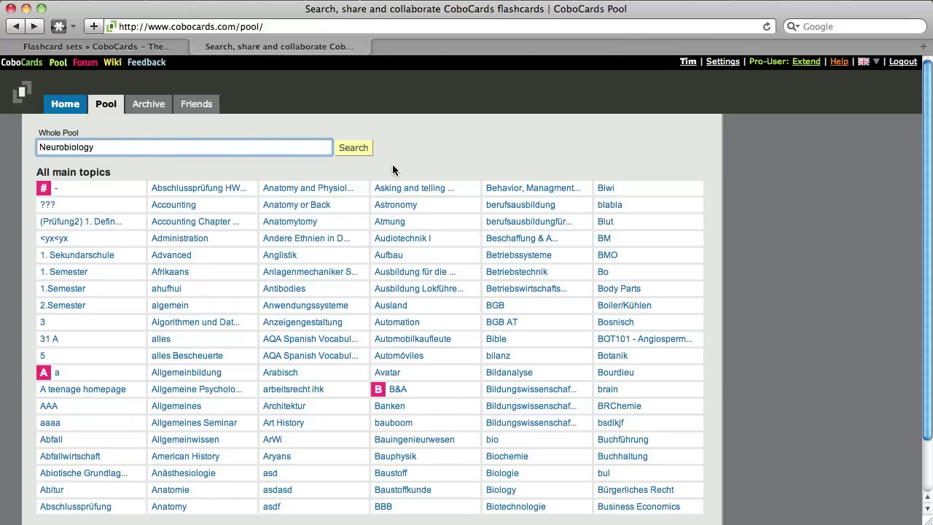
{"action": "left_click", "coordinate": [356, 150]}
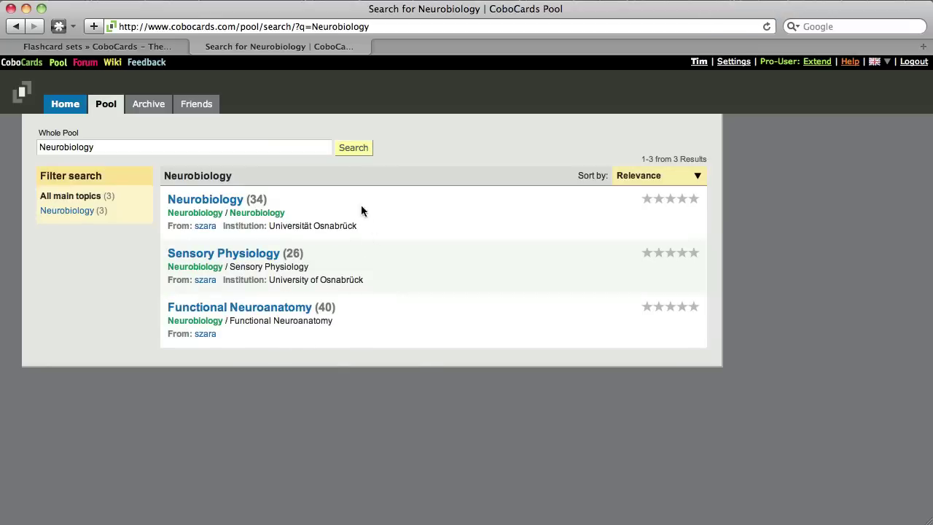
{"action": "double_click", "coordinate": [207, 201]}
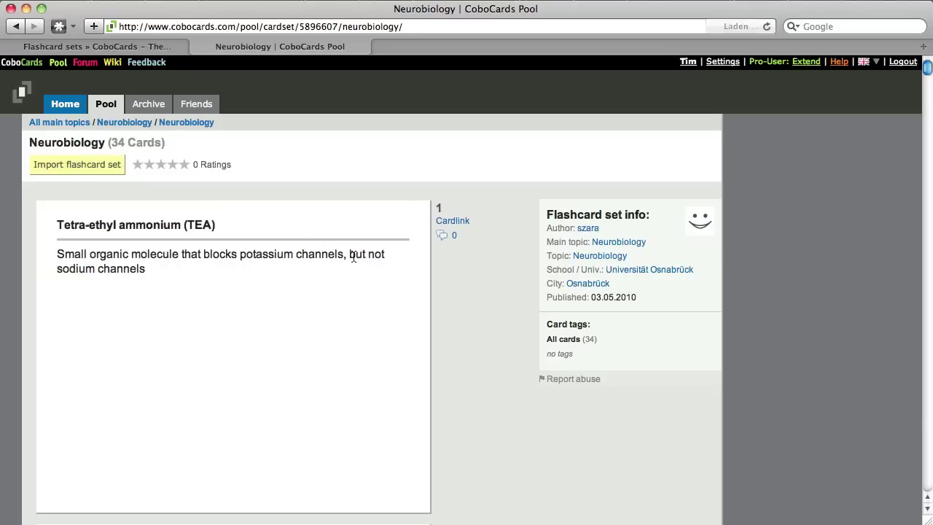
{"action": "scroll", "coordinate": [307, 326], "scroll_direction": "down", "scroll_amount": 15}
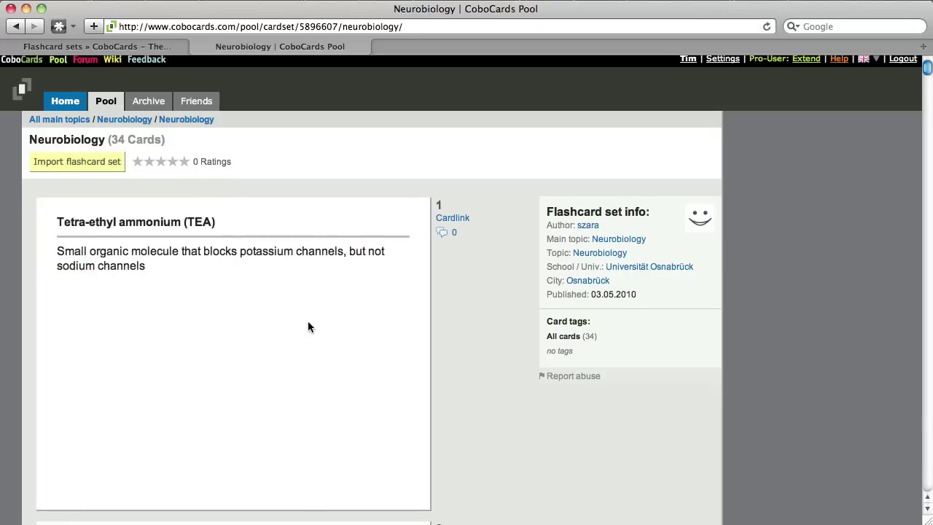
{"action": "scroll", "coordinate": [308, 328], "scroll_direction": "down", "scroll_amount": 20}
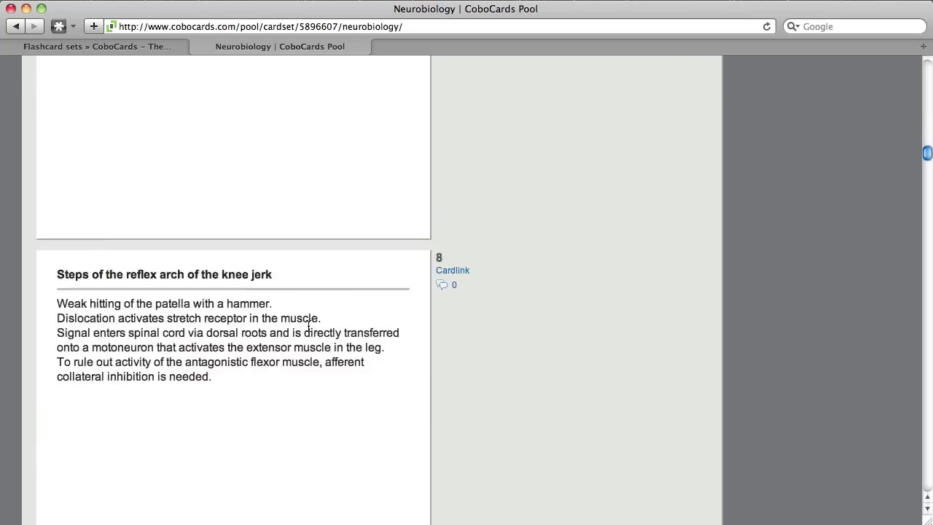
{"action": "scroll", "coordinate": [308, 328], "scroll_direction": "up", "scroll_amount": 20}
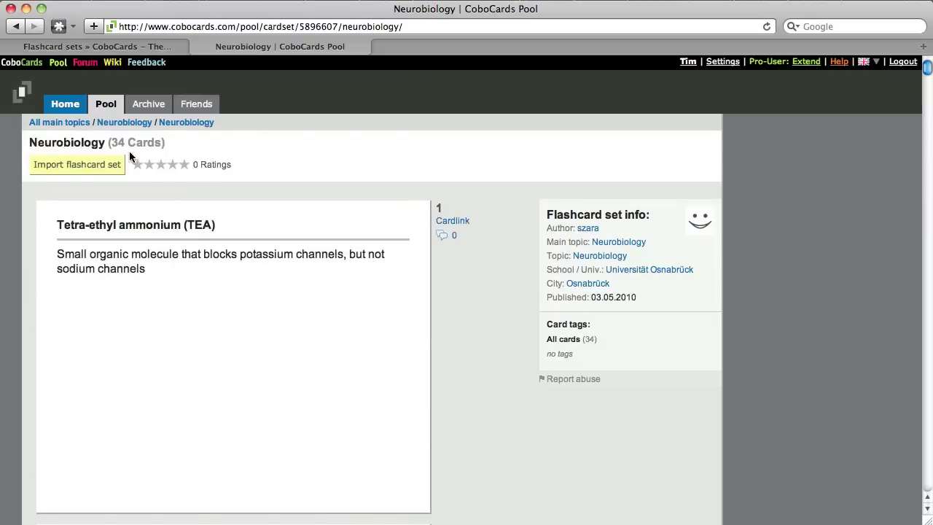
Import the Neurobiology set, confirm with OK, and return to the sets overview
{"action": "left_click", "coordinate": [84, 164]}
{"action": "left_click", "coordinate": [446, 215]}
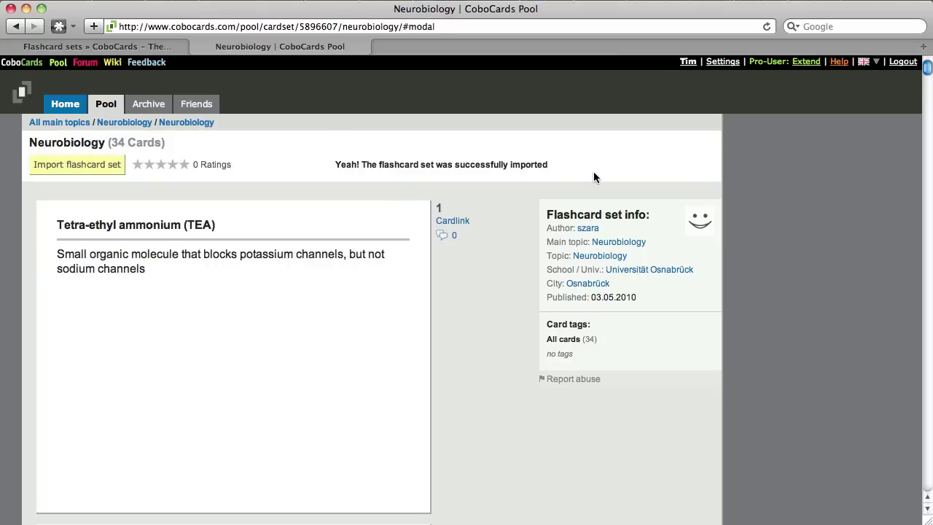
{"action": "left_click", "coordinate": [99, 48]}
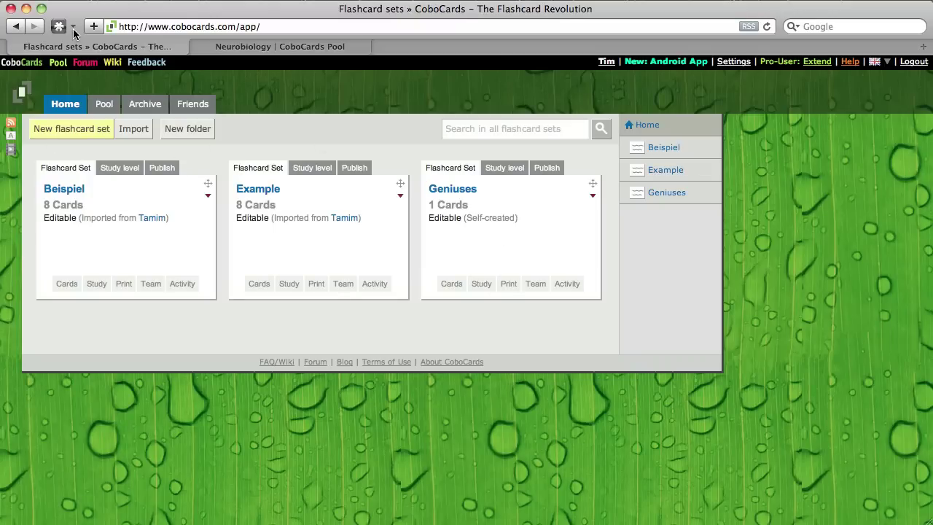
Reload the home overview so the Neurobiology set with 34 cards appears
{"action": "left_click", "coordinate": [767, 26]}
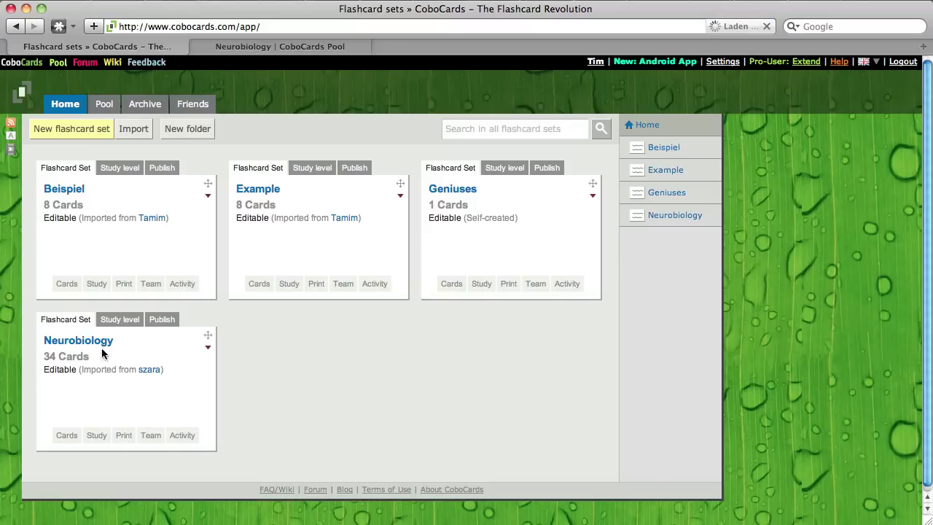
{"action": "double_click", "coordinate": [72, 344]}
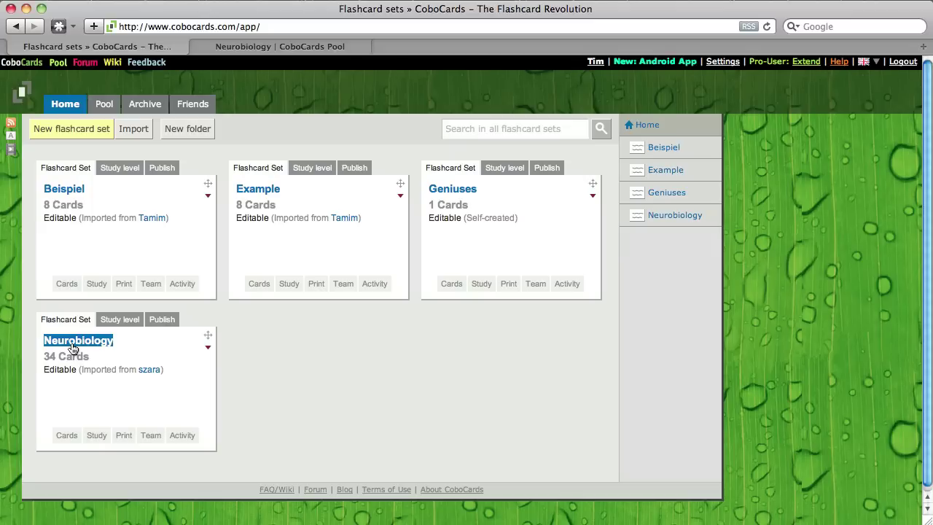
{"action": "left_click", "coordinate": [94, 349]}
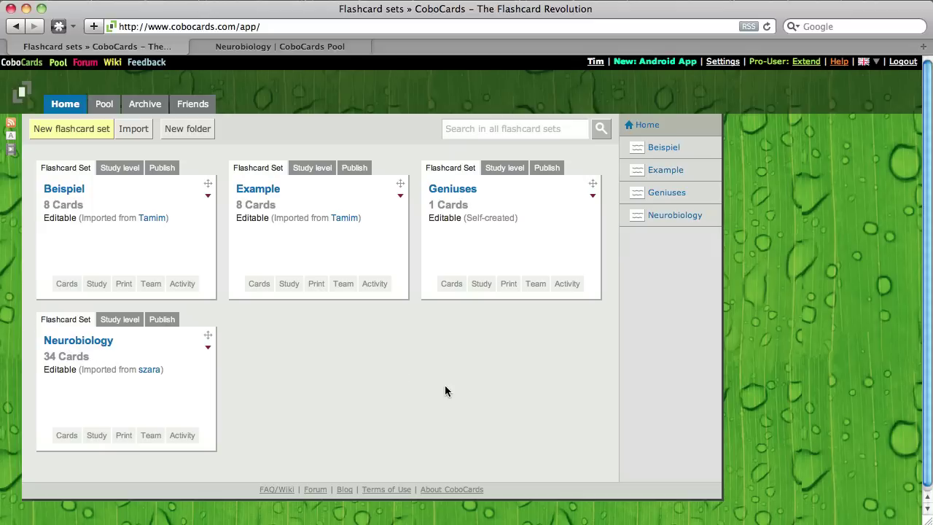